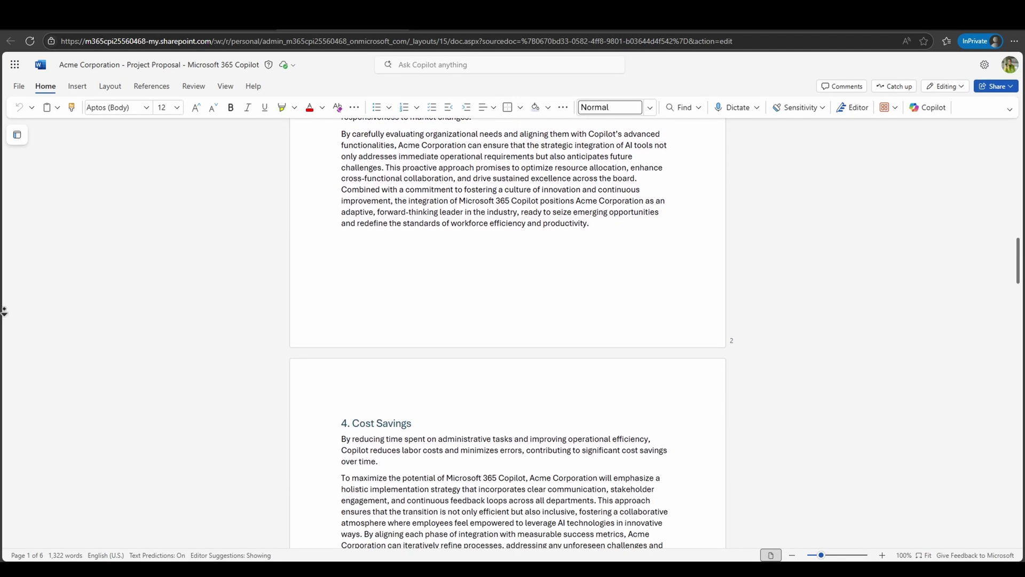
Scroll down the Word for the web start page toward a new blank document.
scroll(5, 311, down, 4)
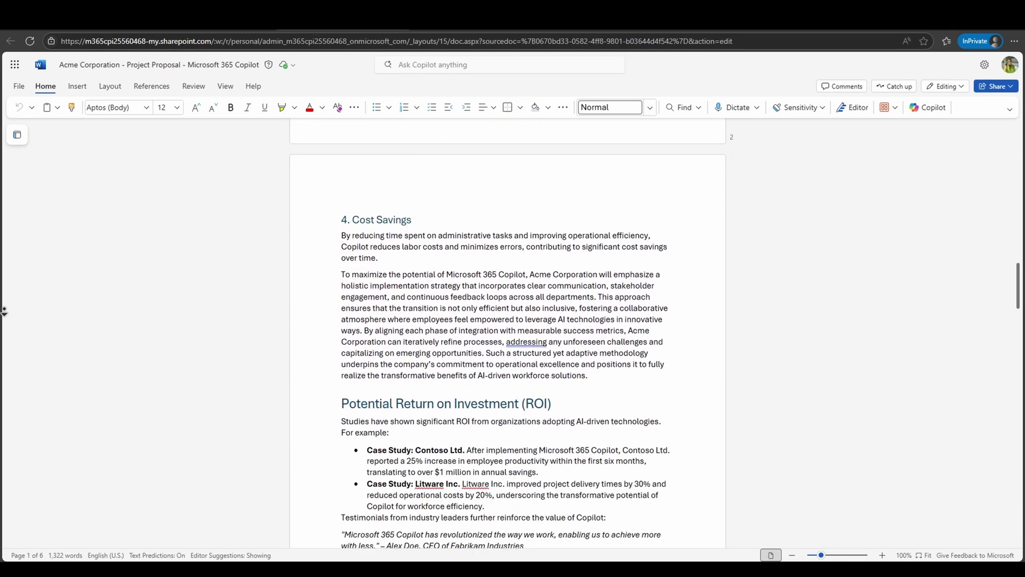
scroll(4, 310, down, 4)
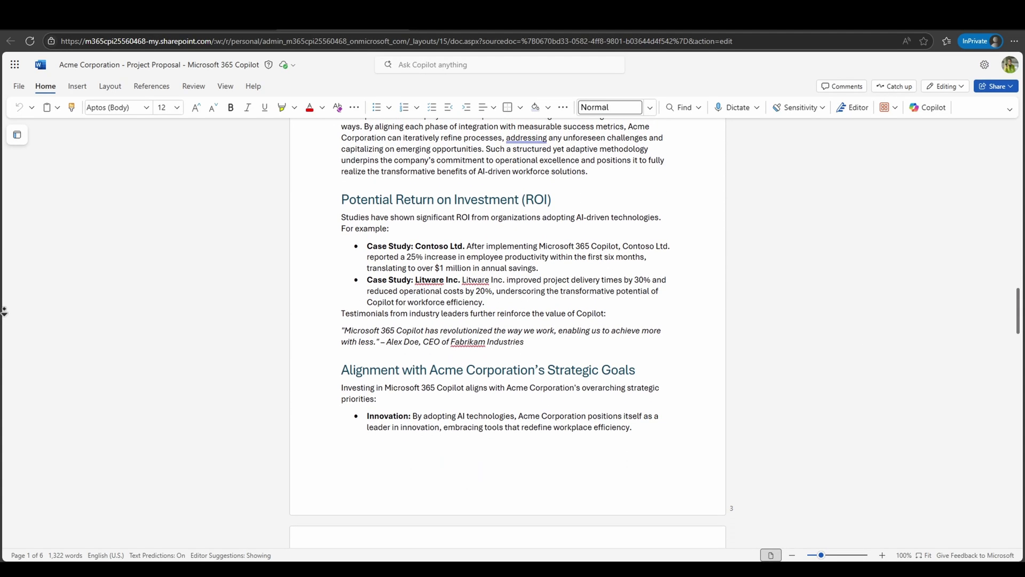
scroll(5, 311, down, 4)
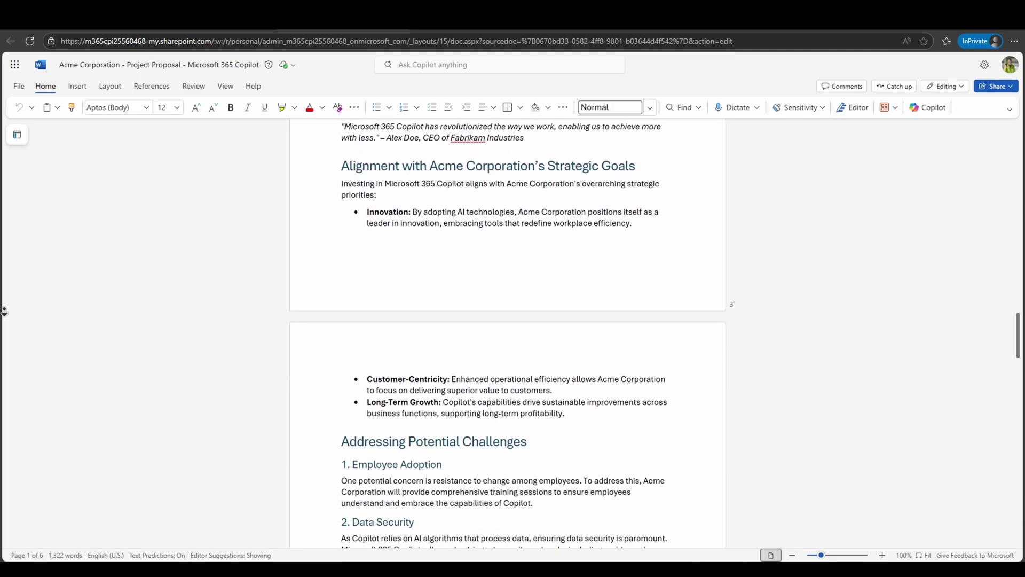
scroll(5, 310, down, 3)
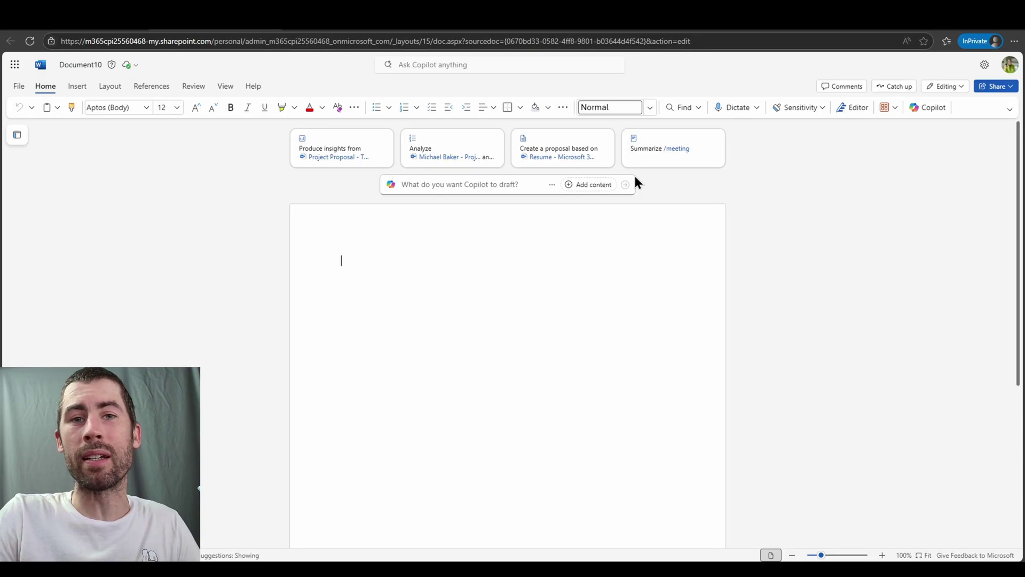
Paste the Acme Corporation proposal request and its detailed requirements on investing in Microsoft 365 Copilot.
text(Generate a project proposal for Acme Corporation)
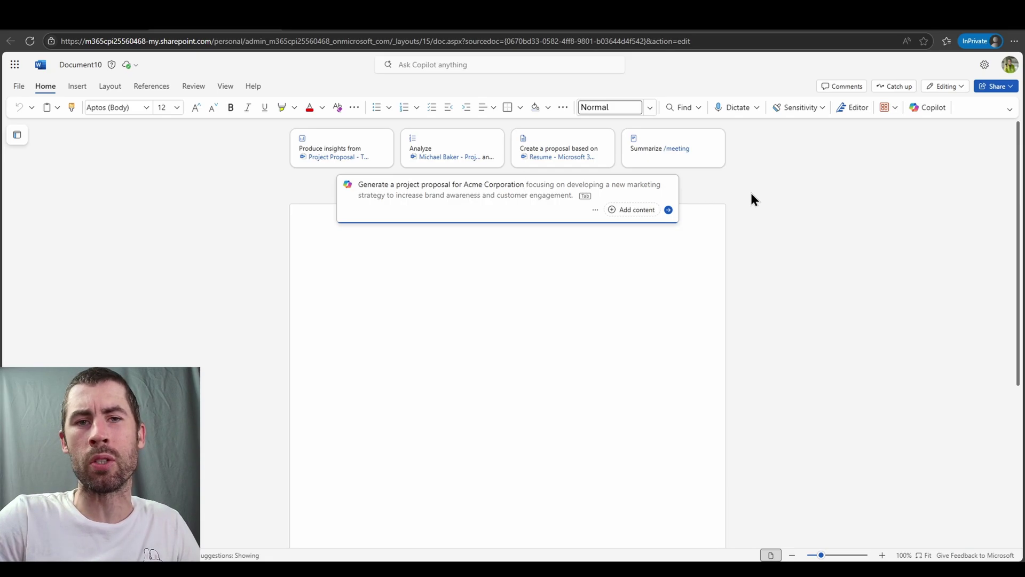
text(focused on investing into Artificial Intelligence technologies, specifically Microsoft 365 Copilot for the modern workforce.)
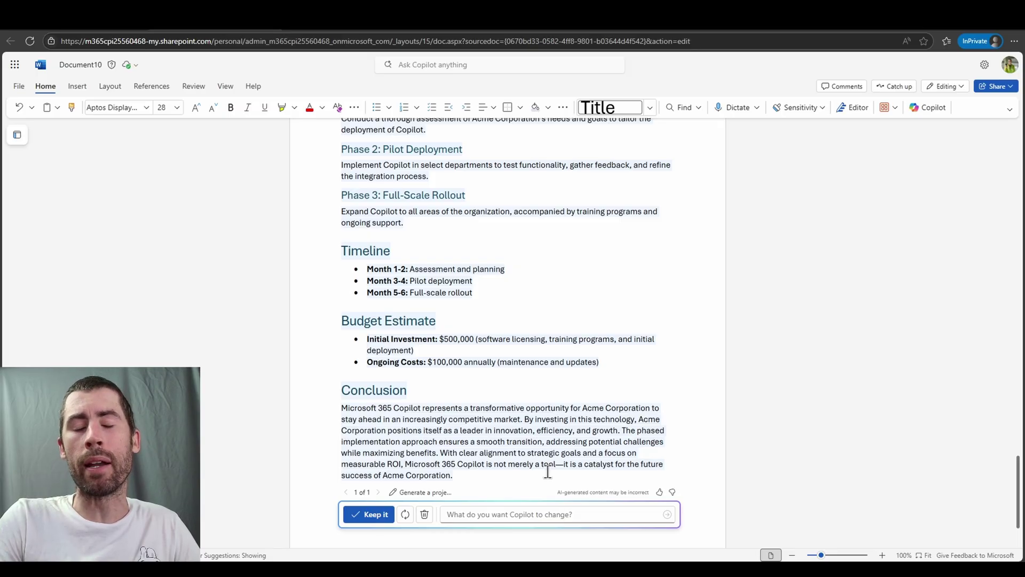
Scroll to the end of Copilot's drafted proposal and keep it in the document.
scroll(548, 471, down, 2)
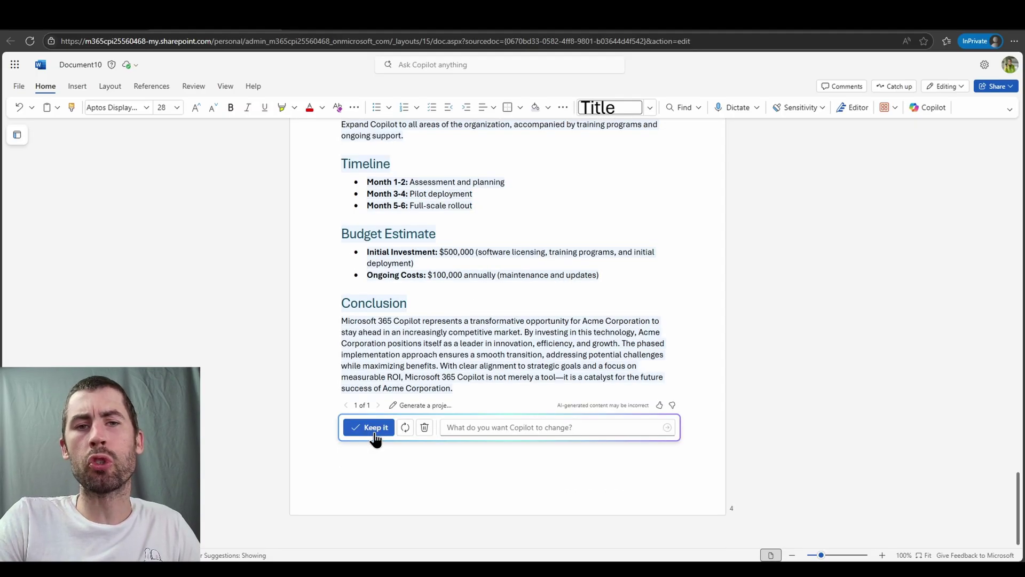
click(375, 428)
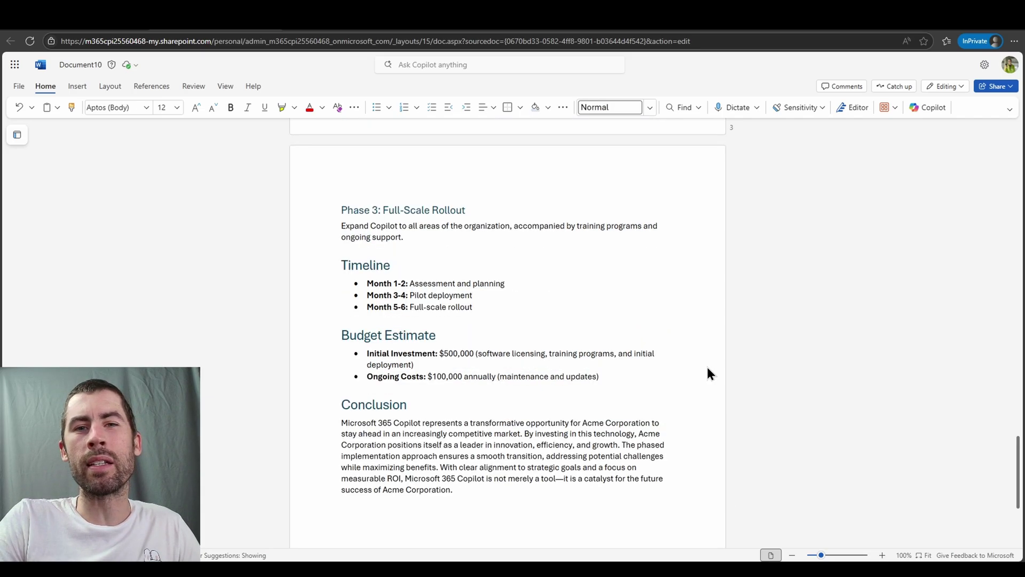
Delete the three Timeline bullets and enter a Copilot request for a milestone table from Timeline Meeting Notes.
key(ctrl+z)
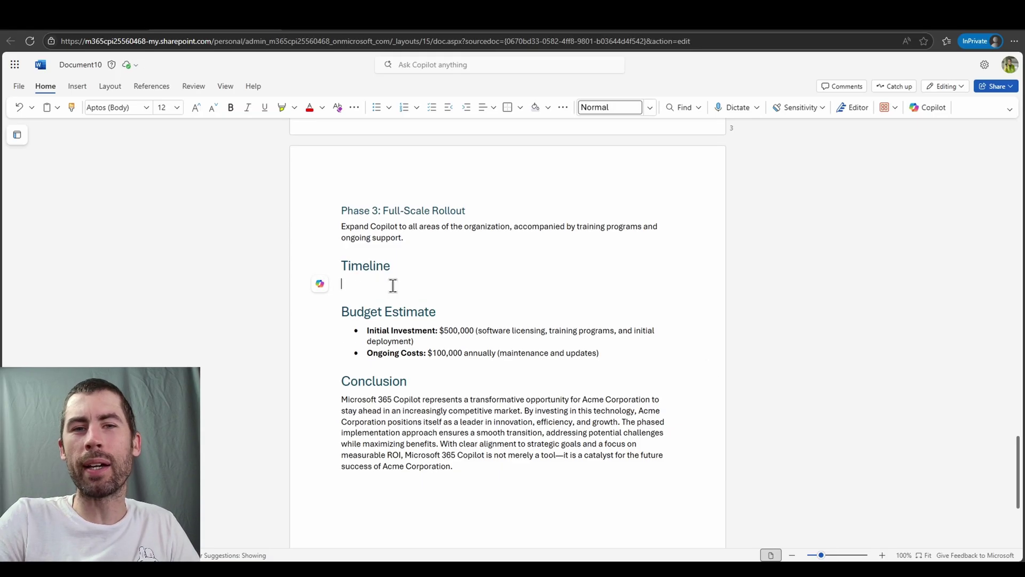
click(320, 284)
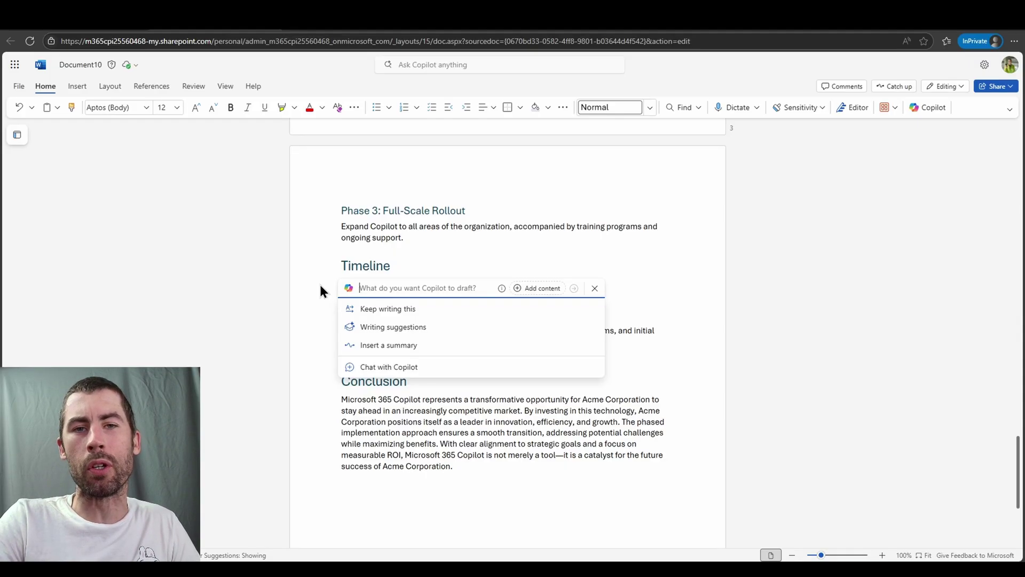
scroll(269, 251, down, 1)
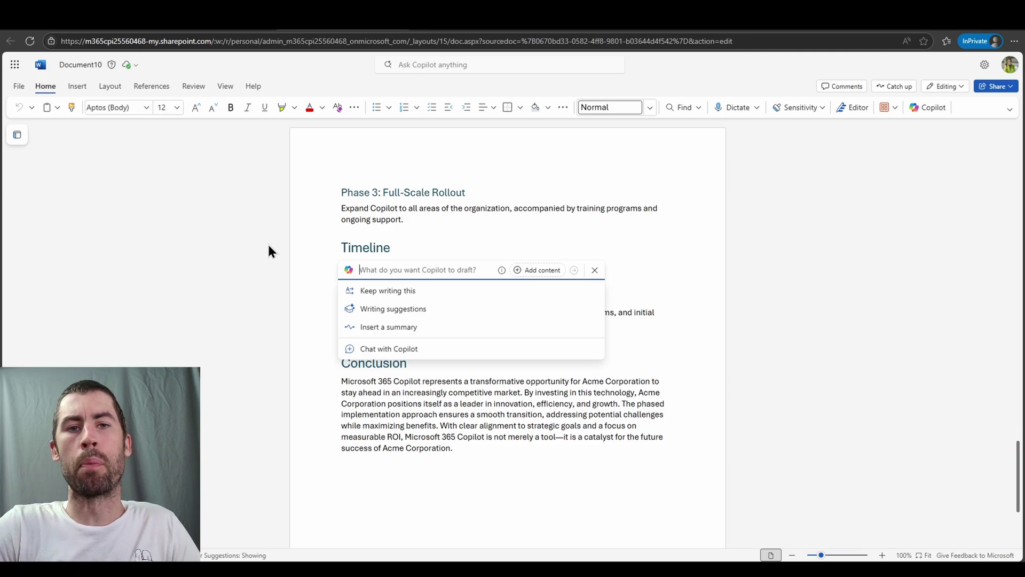
text(Reference Acme Corporation - Project Proposal - Timeline Meeting Notes and create a table format timeline based on the notes for this project proposal. Include key milestones and deadlines for clarity and organization.)
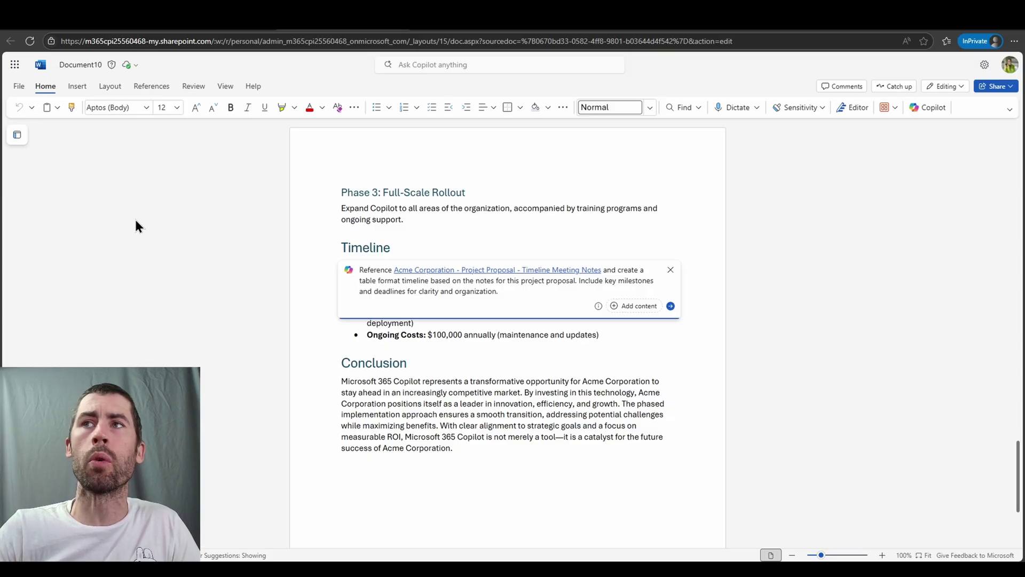
Generate the timeline table of phases, milestones and deadlines and keep it.
click(671, 307)
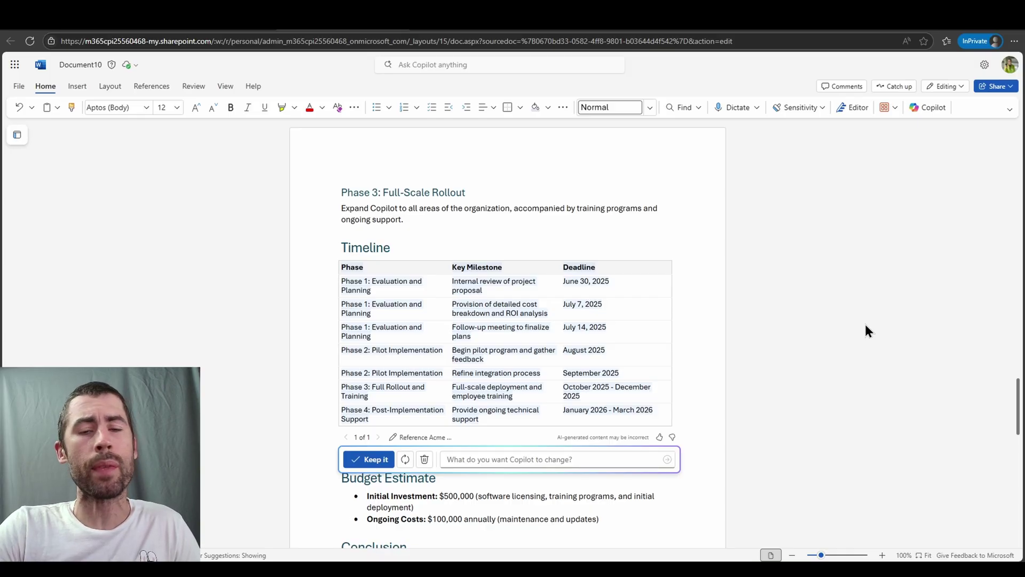
click(425, 459)
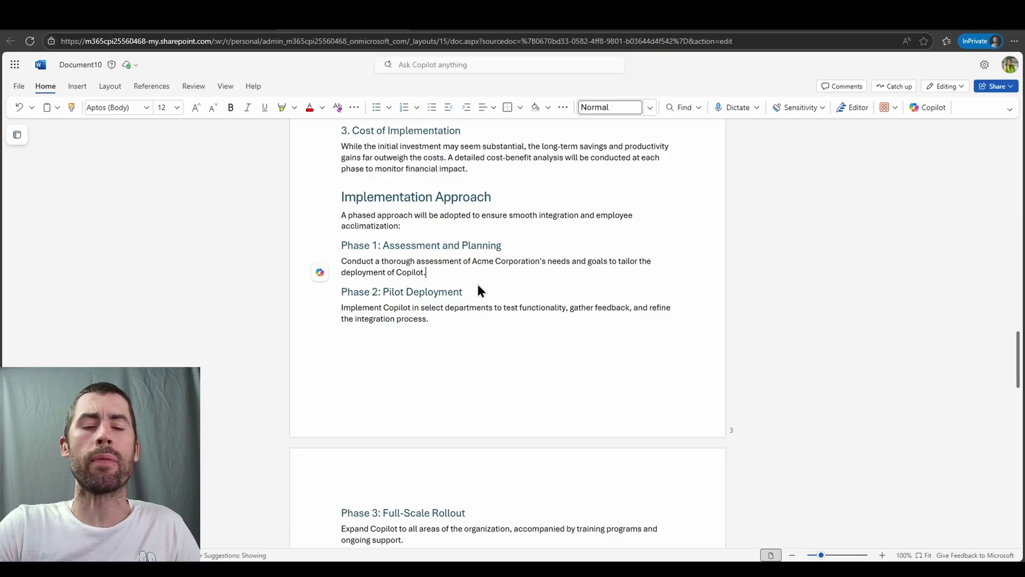
Have Copilot visualize the selected Phase 1–3 text as a Phase and Description table.
drag(342, 247, 410, 433)
scroll(411, 374, down, 2)
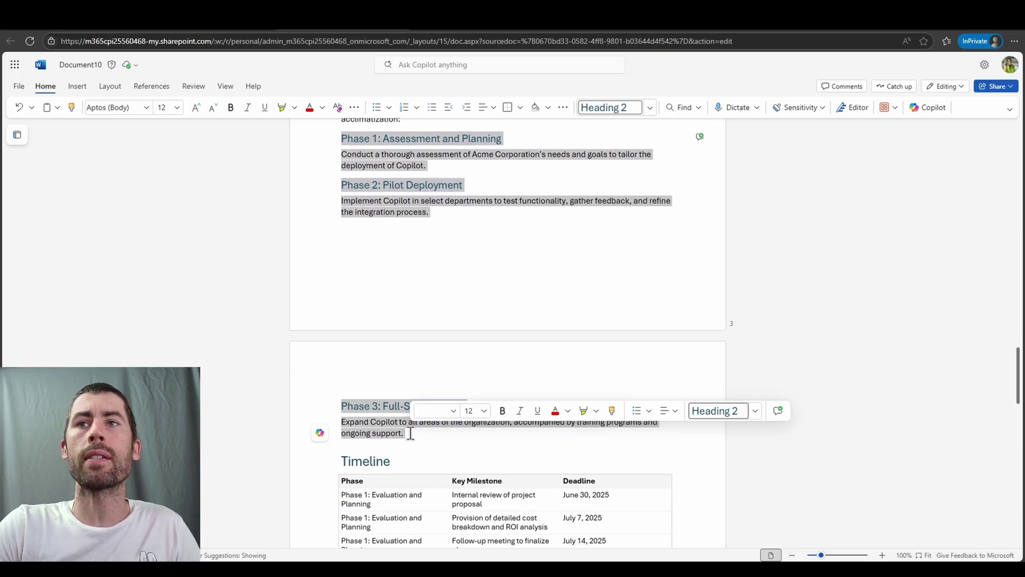
click(323, 430)
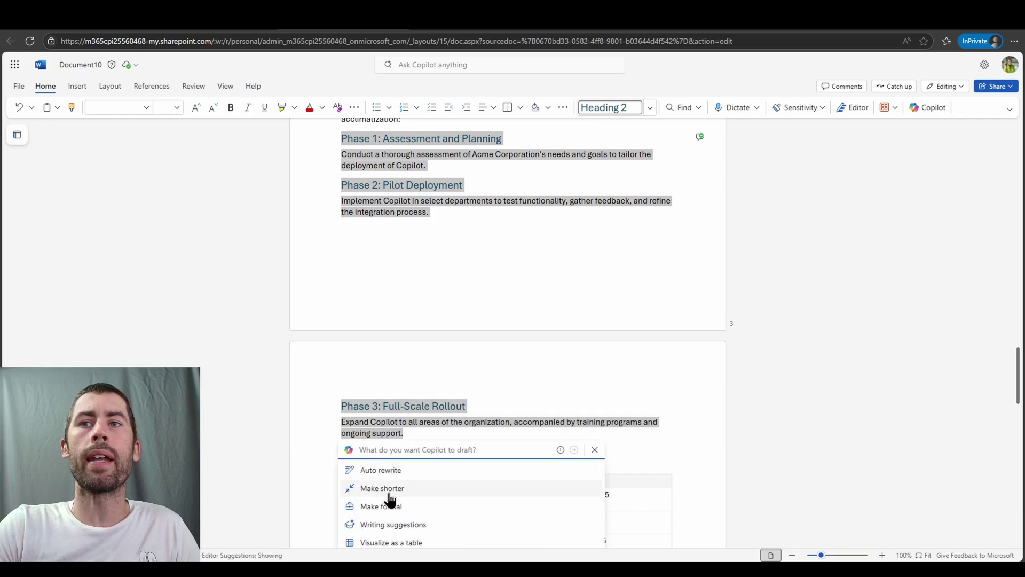
scroll(391, 540, down, 2)
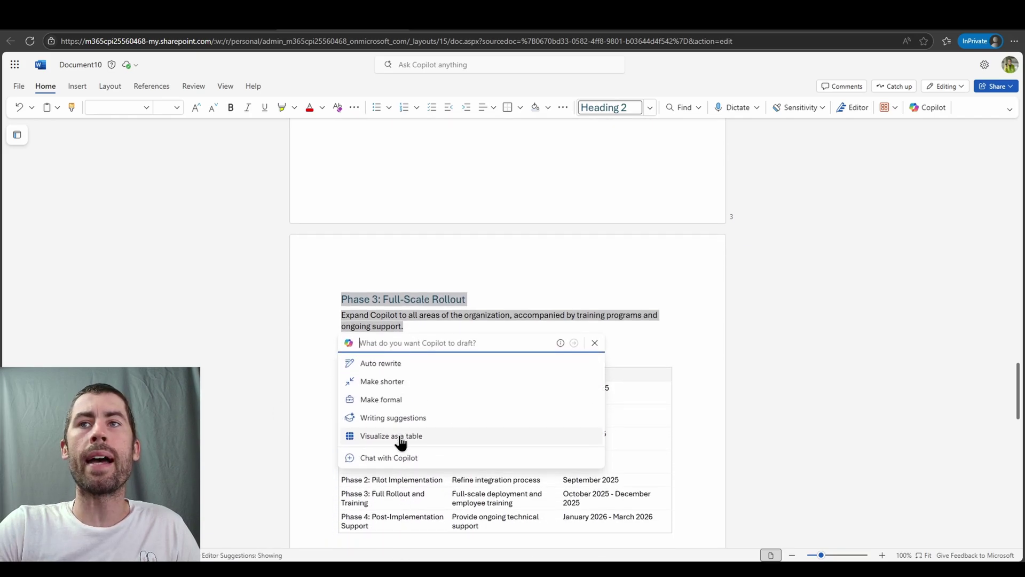
click(398, 435)
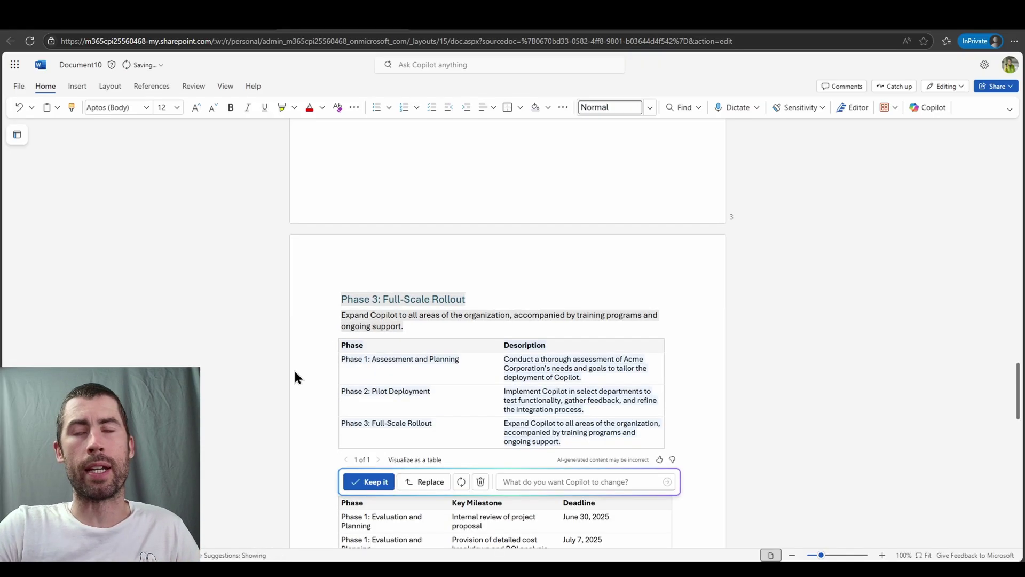
click(382, 333)
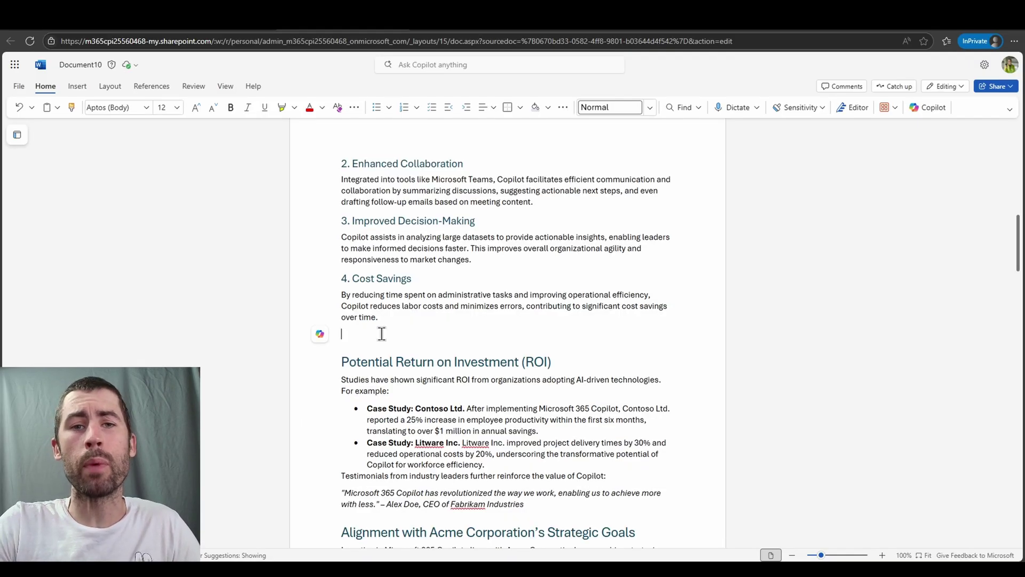
Have Copilot insert a summary of the document on the empty line below Cost Savings.
click(320, 335)
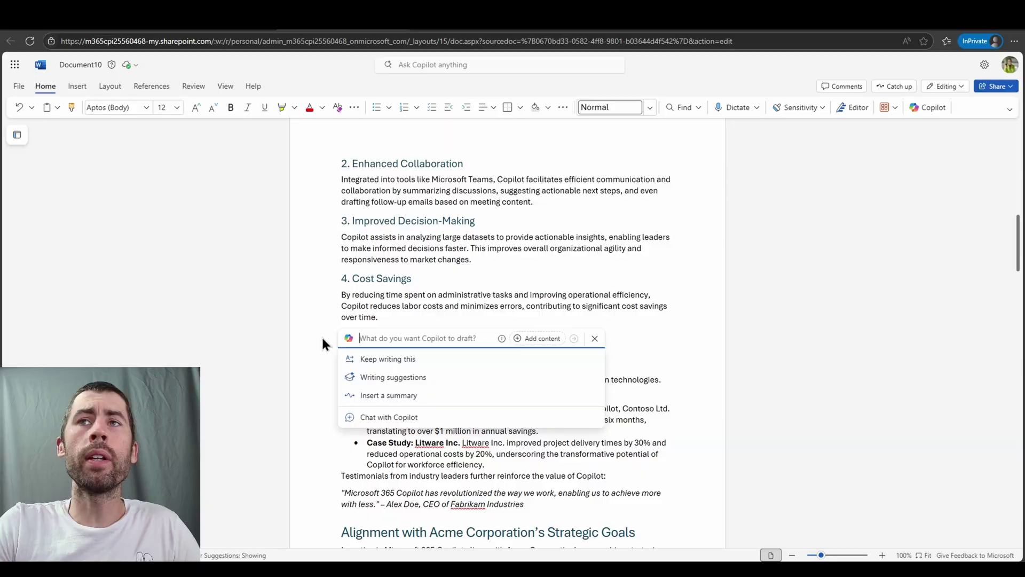
click(422, 396)
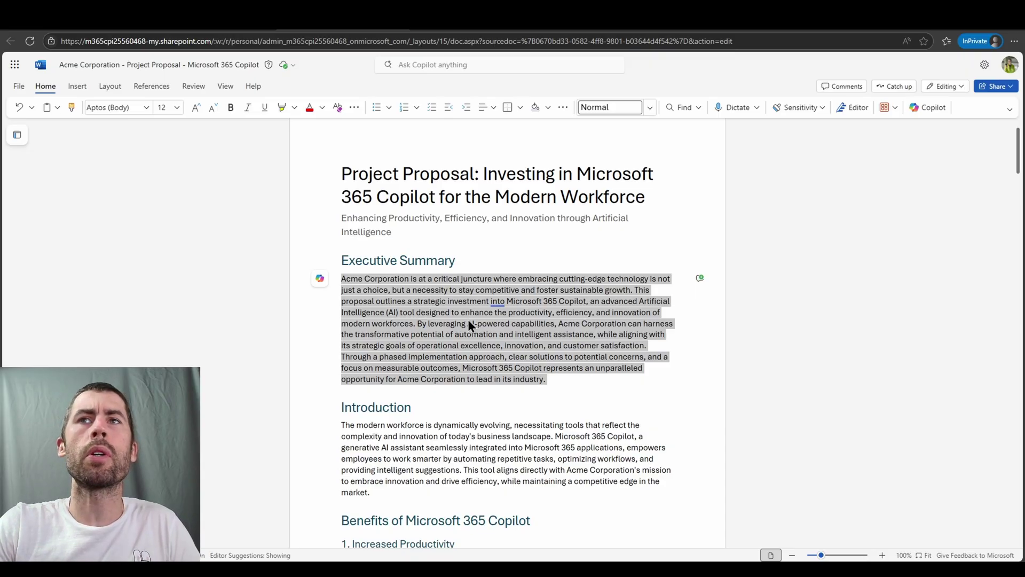
Auto-rewrite the Executive Summary with Copilot and page to the third of three versions.
click(319, 279)
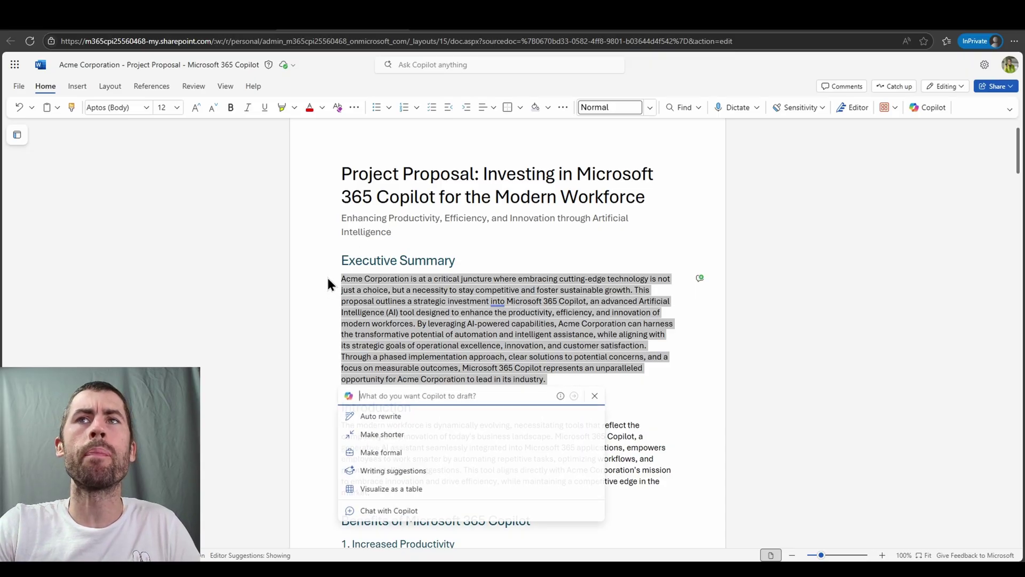
click(394, 420)
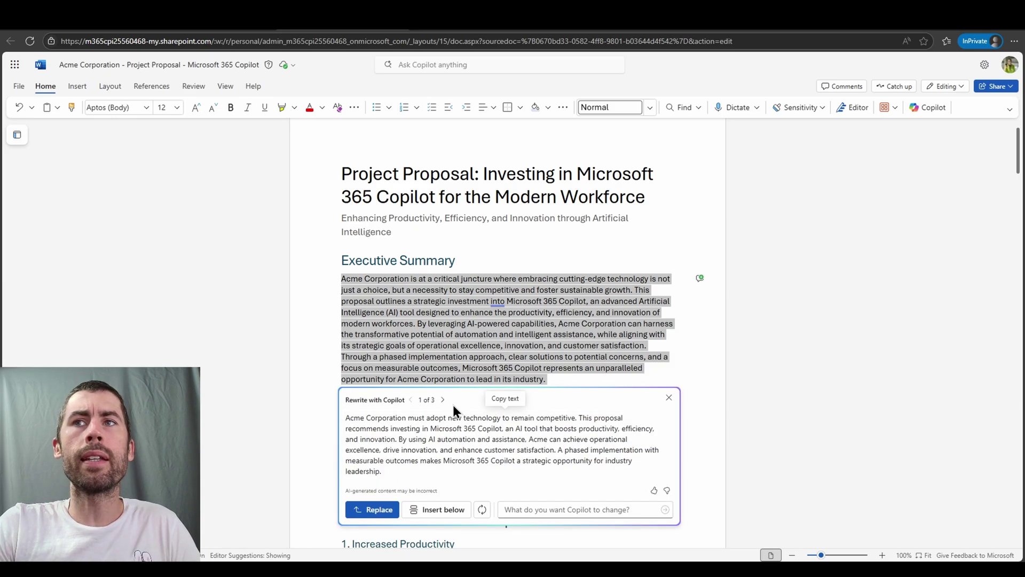
click(443, 400)
click(443, 400)
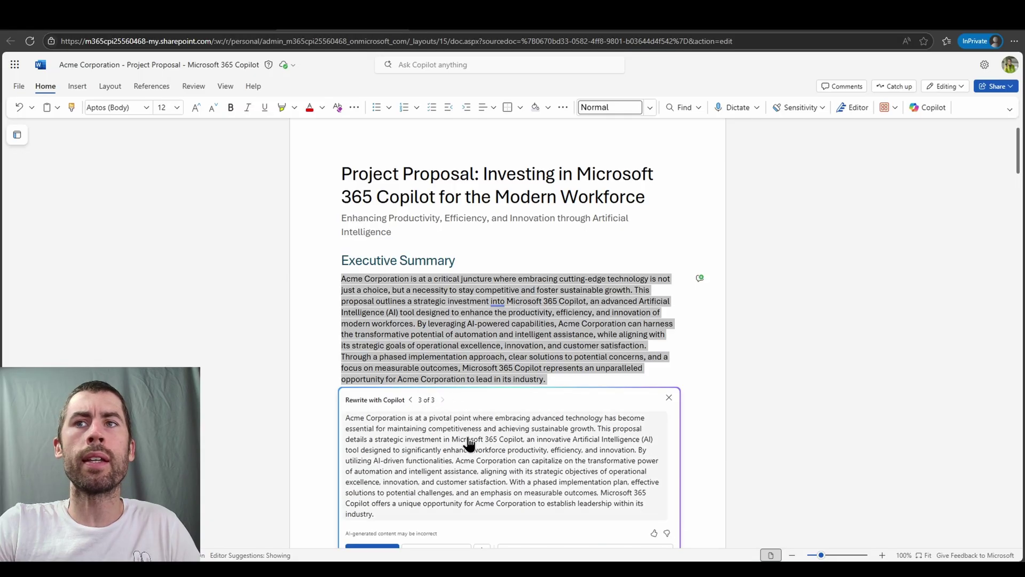
scroll(467, 451, down, 2)
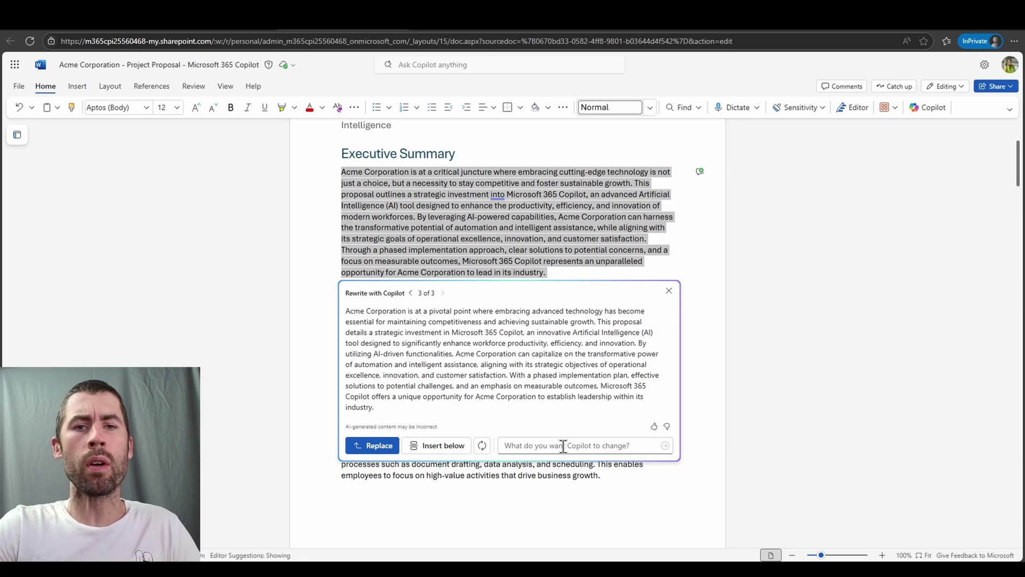
click(372, 446)
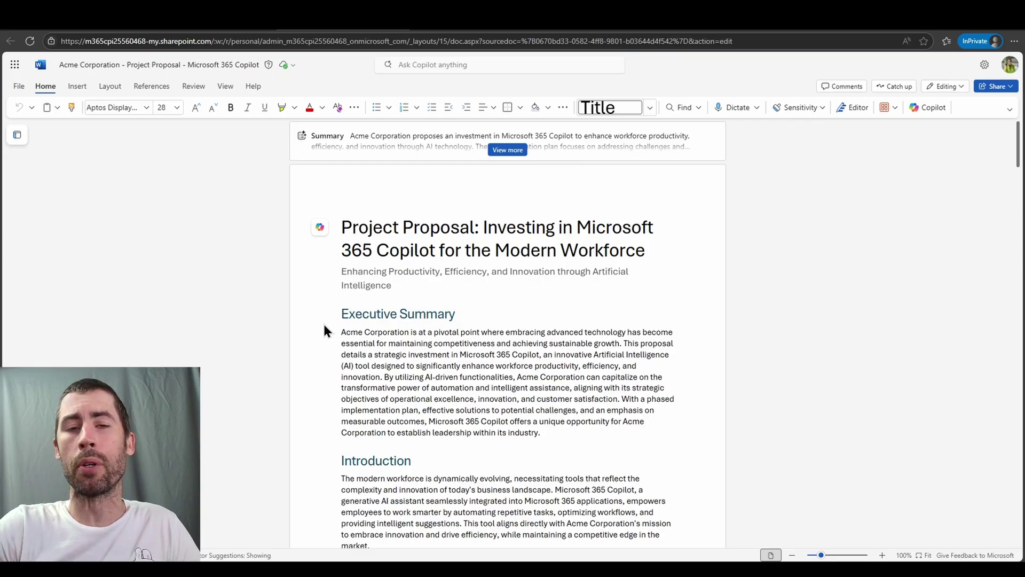
Expand the auto-summary in full and show its Brief, Standard and Detailed length options.
click(508, 150)
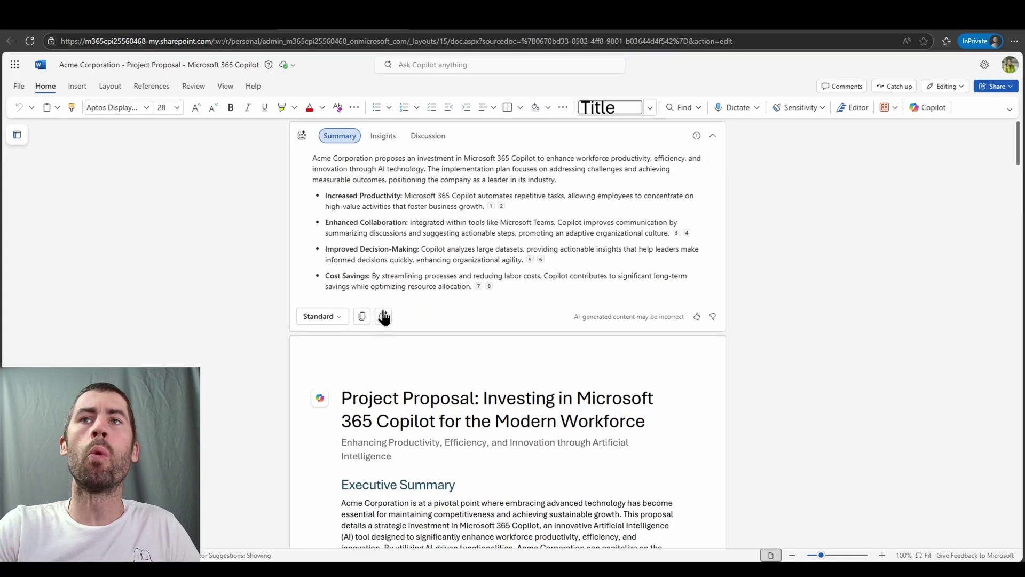
click(341, 320)
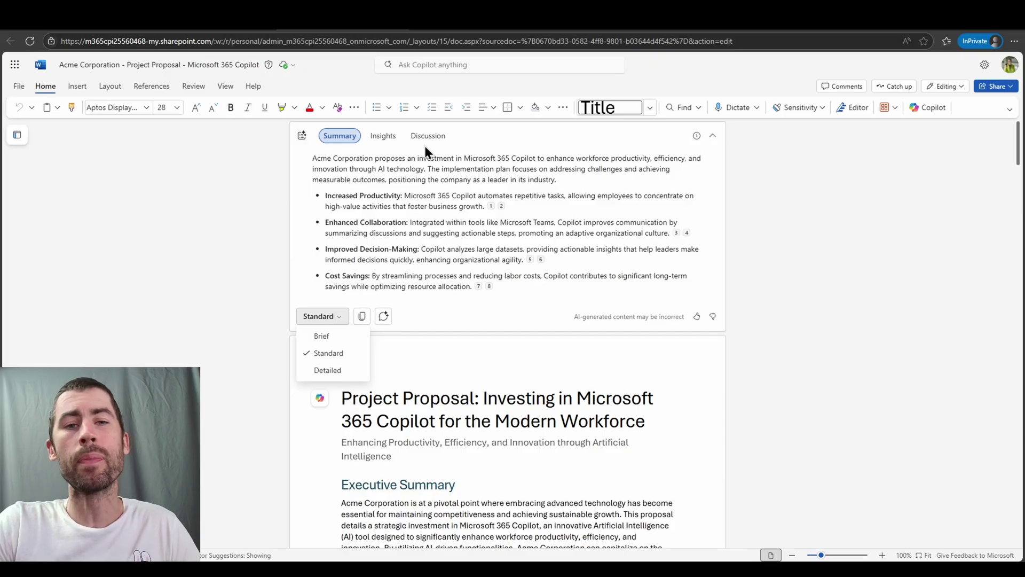
Show the proposal's Insights with key numbers and suggested Q&A, then its Discussion view.
click(389, 139)
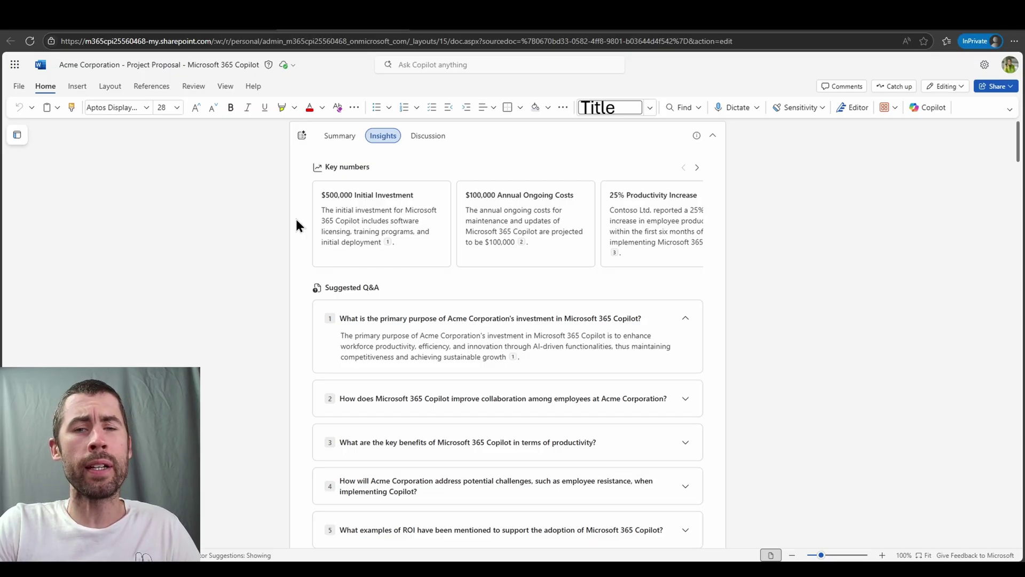
click(426, 137)
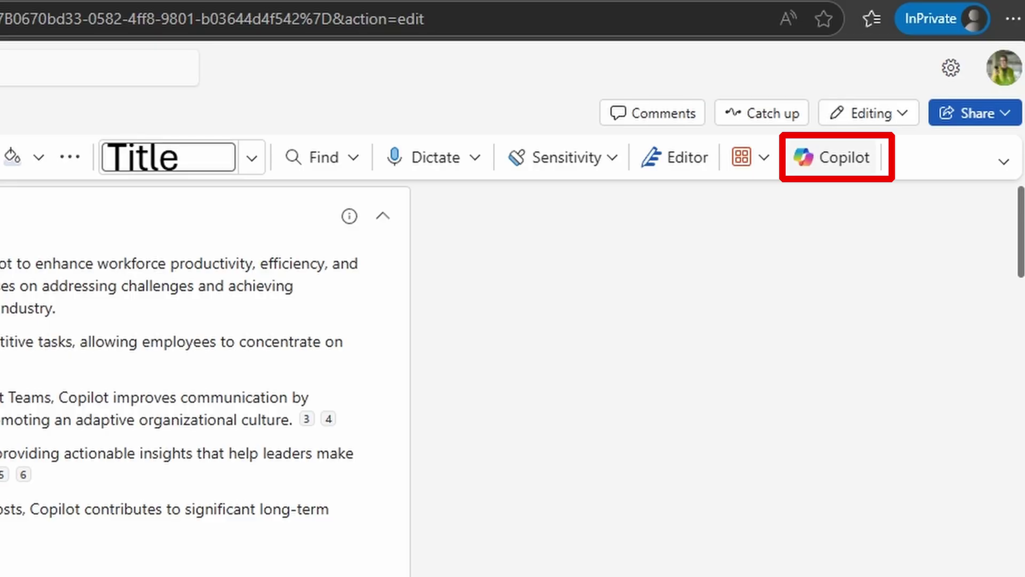
Open Copilot chat beside the proposal and send the prompt requesting discovery questions from this file.
click(844, 160)
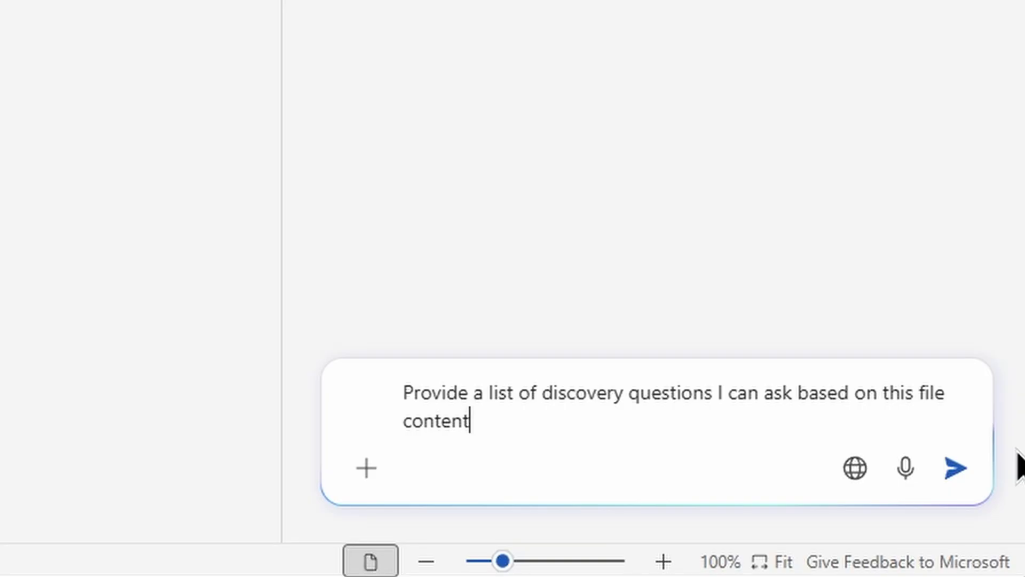
click(955, 469)
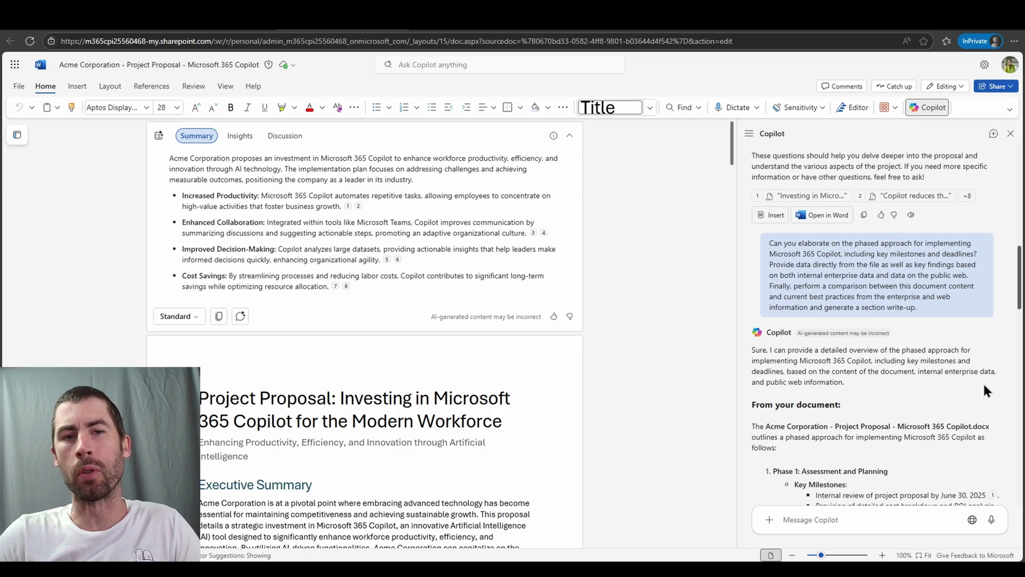
Scroll Copilot's phased-rollout reply past From your company, From the web and the Comparison write-up.
scroll(1004, 299, down, 4)
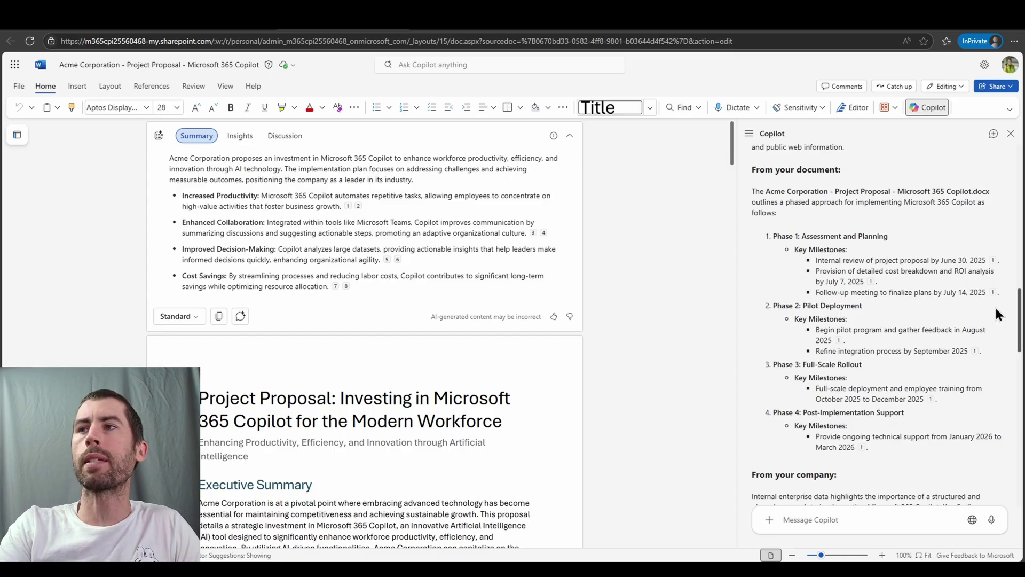
scroll(995, 310, down, 5)
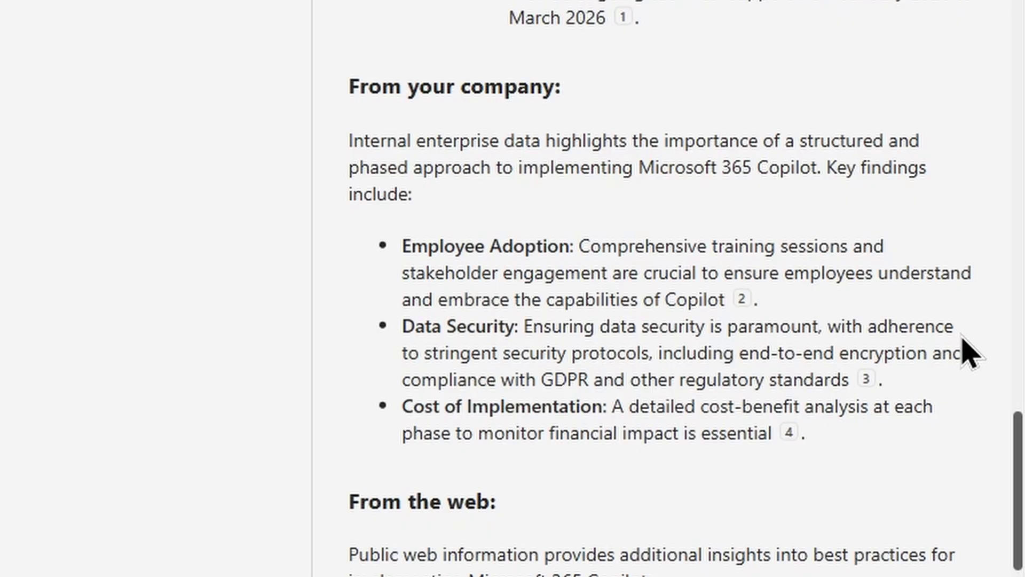
scroll(969, 350, down, 5)
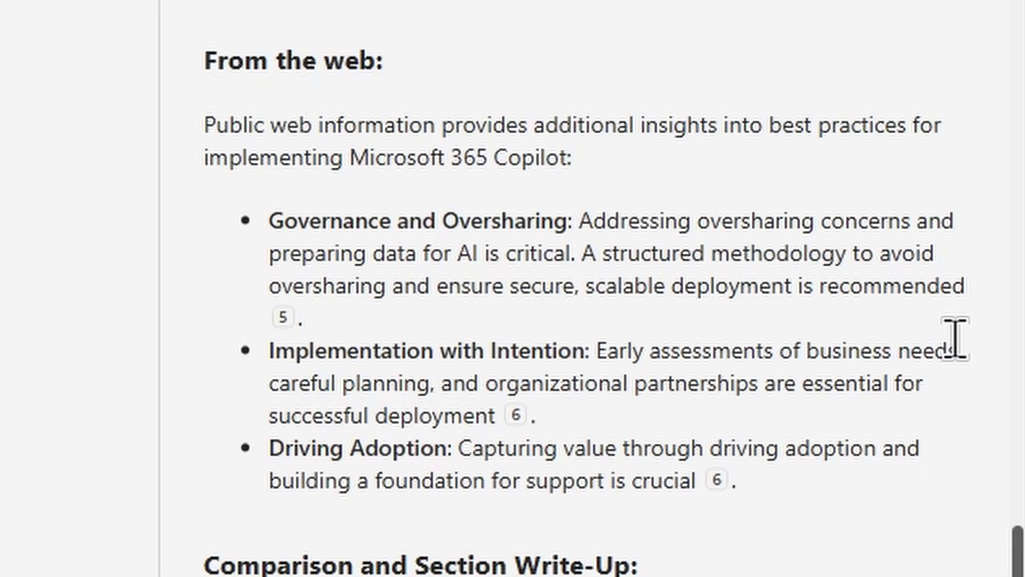
scroll(954, 339, down, 5)
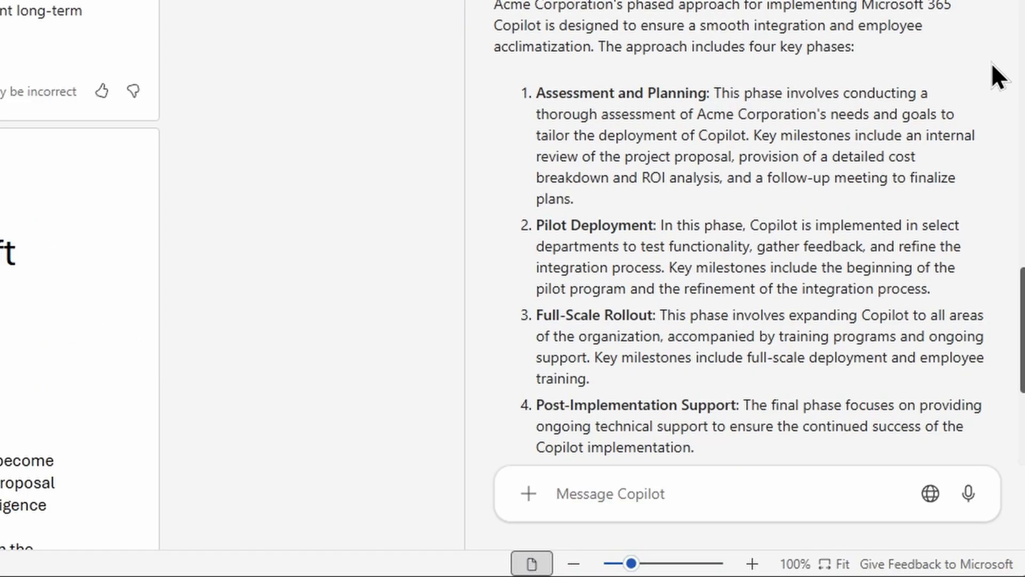
scroll(991, 62, down, 4)
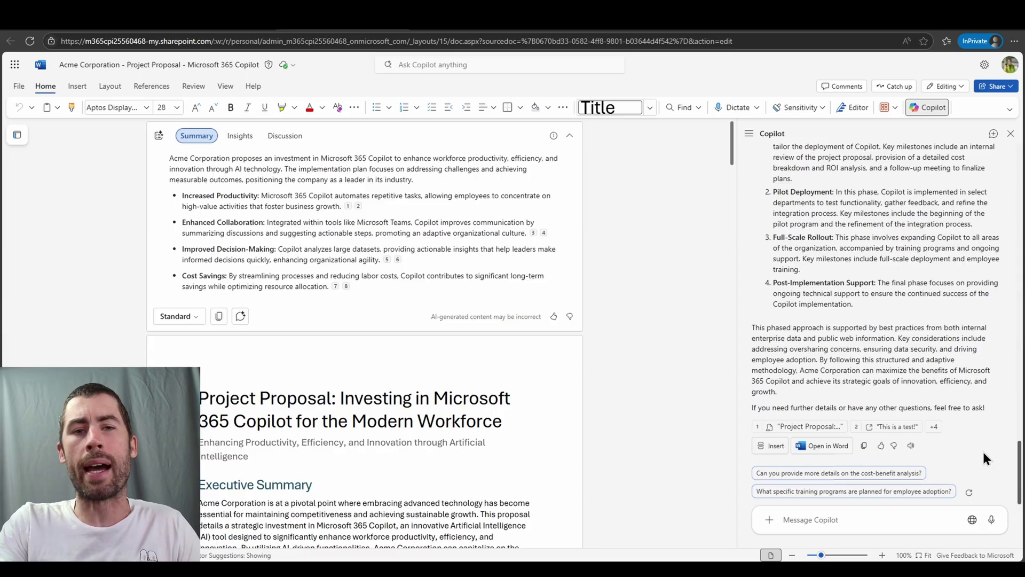
click(769, 519)
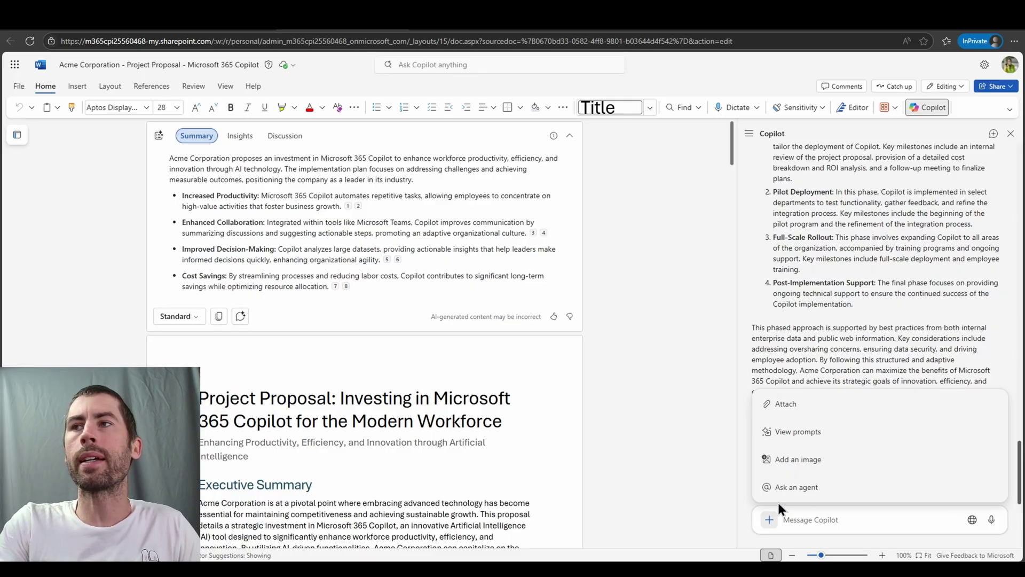
click(813, 434)
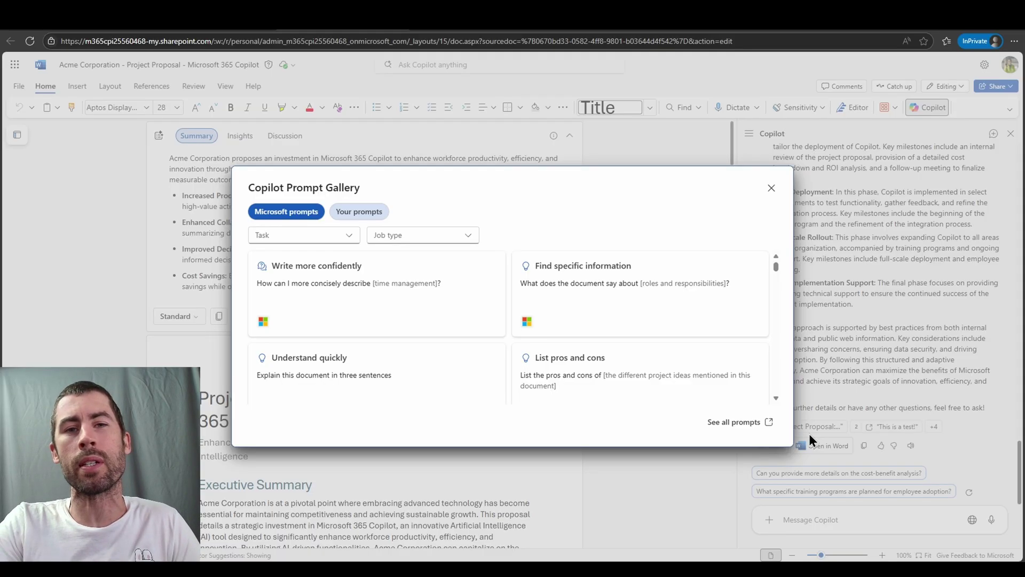
click(809, 434)
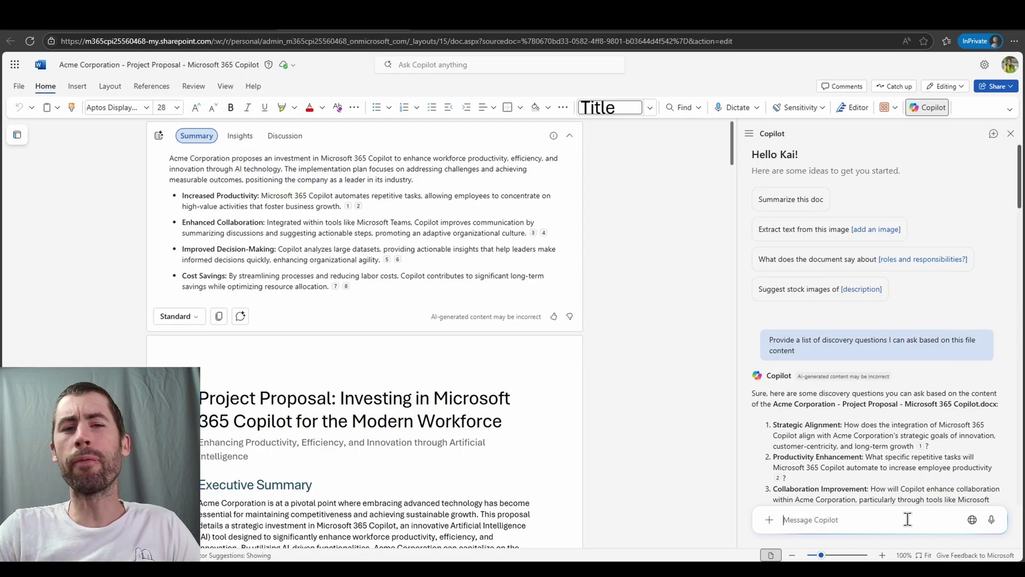